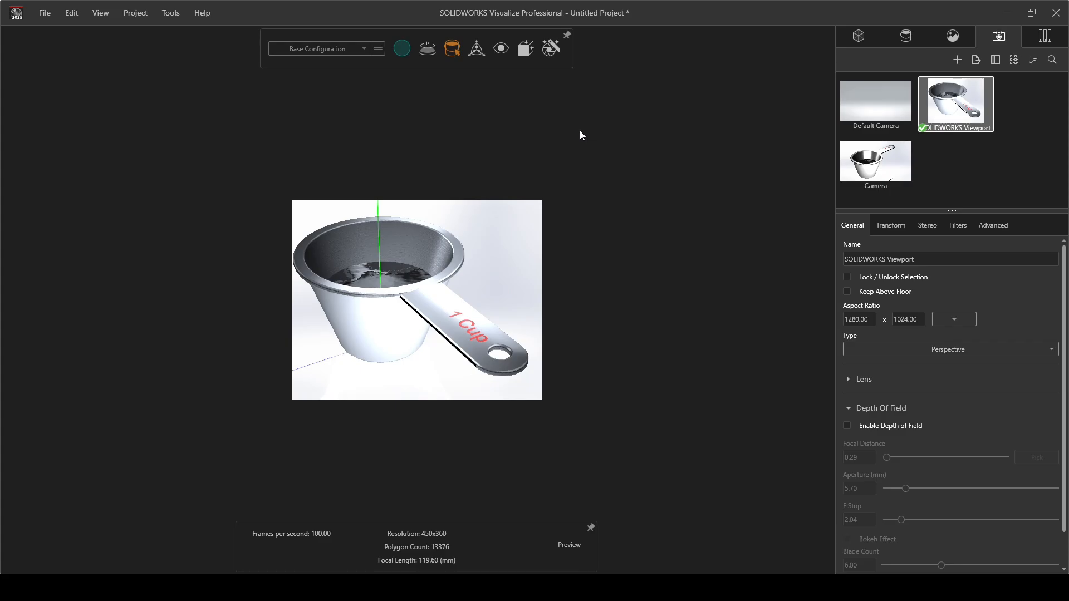
- Start an HD image render in PNG format and set its print resolution to 200 pixels/in
click(549, 50)
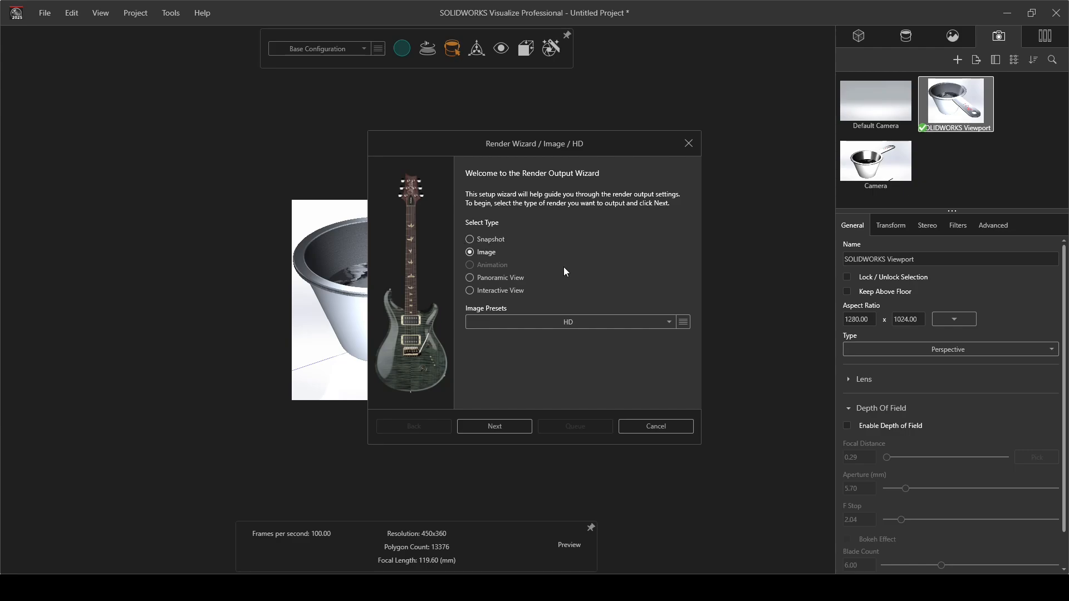
click(518, 427)
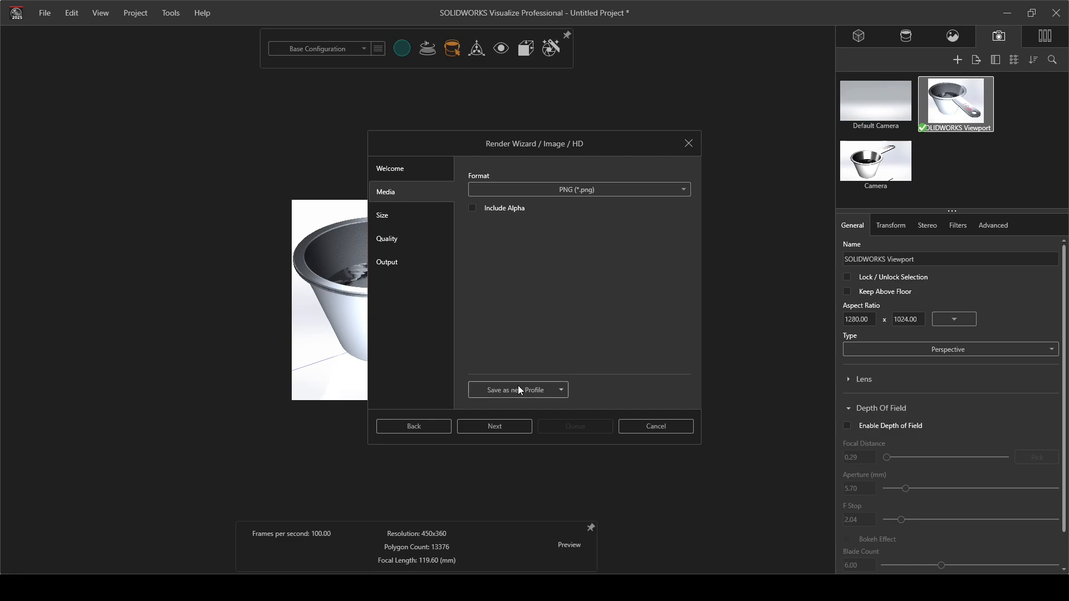
click(507, 426)
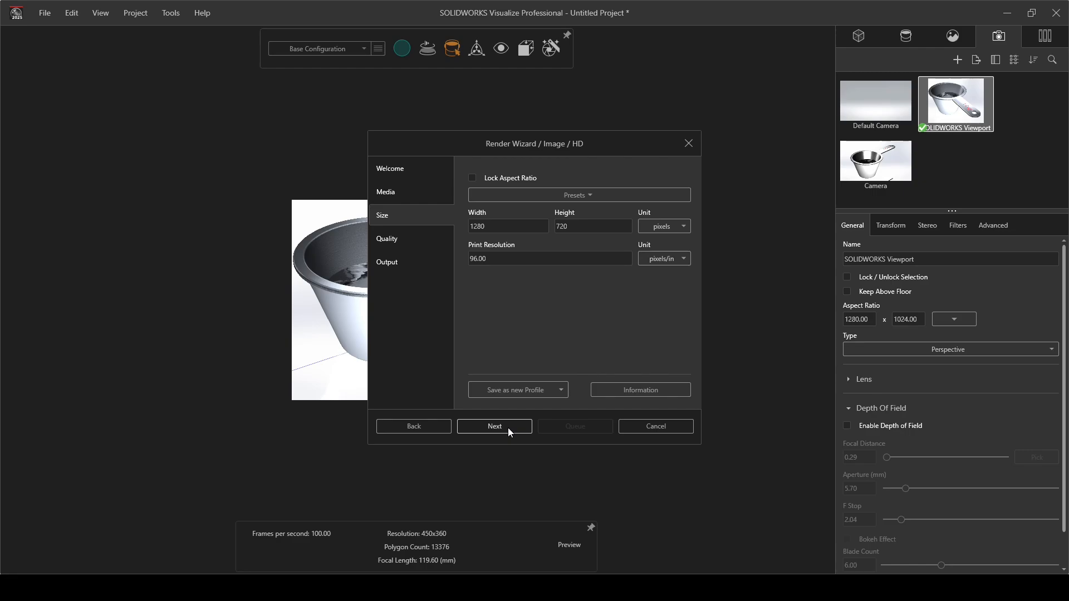
mouse_move(513, 260)
mouse_down()
mouse_move(618, 260)
mouse_move(495, 265)
mouse_move(508, 266)
mouse_up()
click(507, 259)
text(200)
key(Tab)
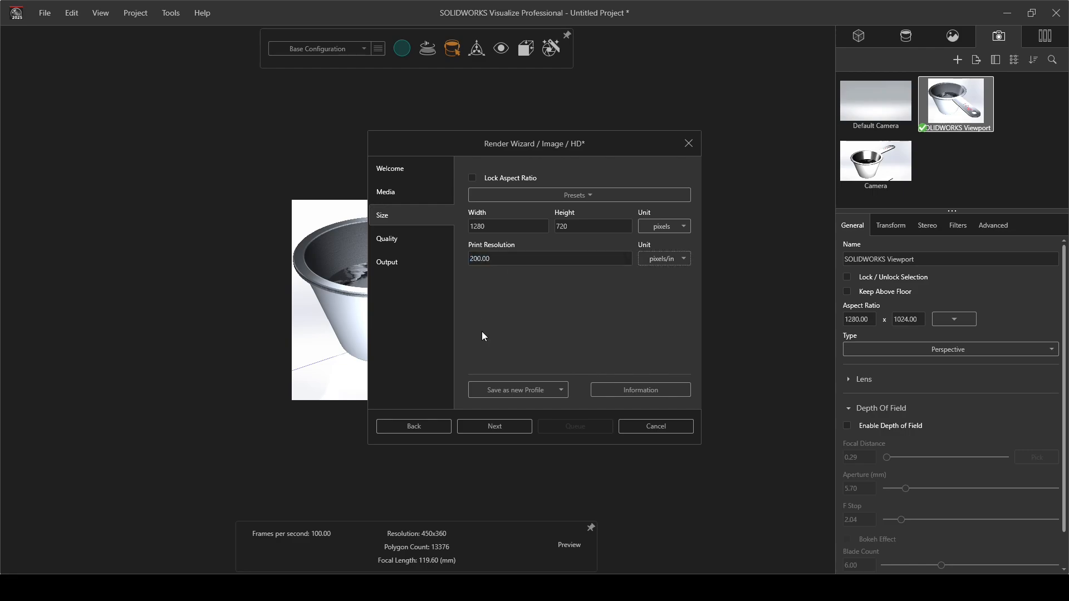
click(494, 427)
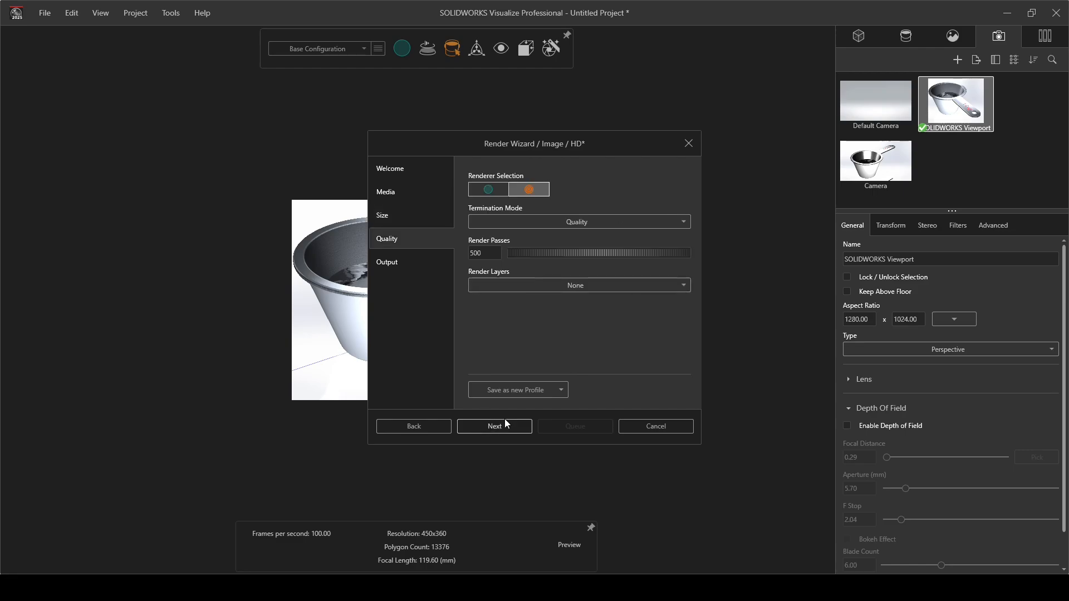
click(527, 191)
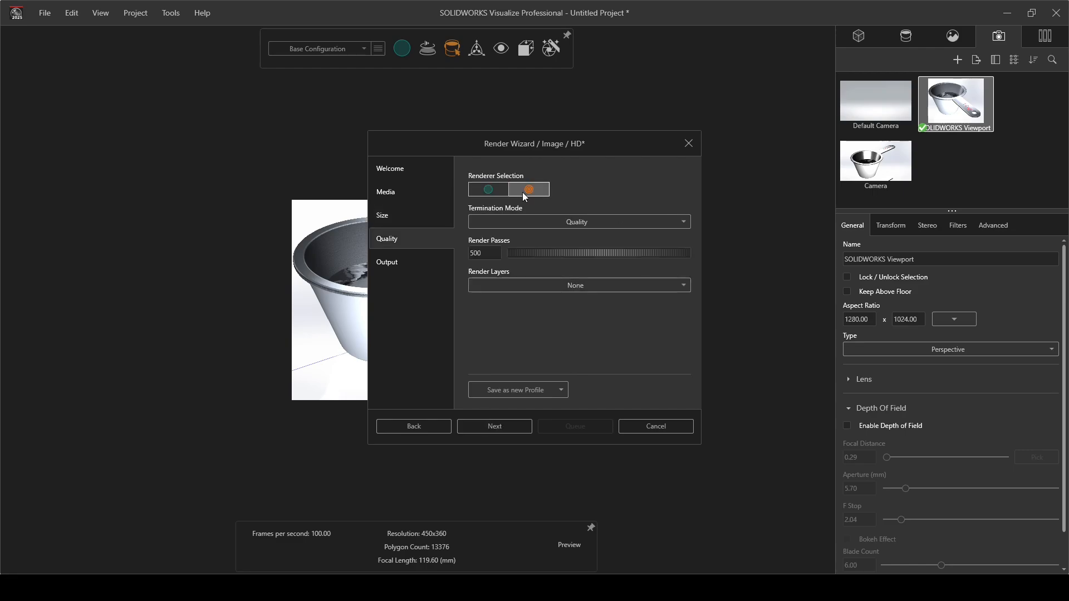
click(548, 228)
click(548, 225)
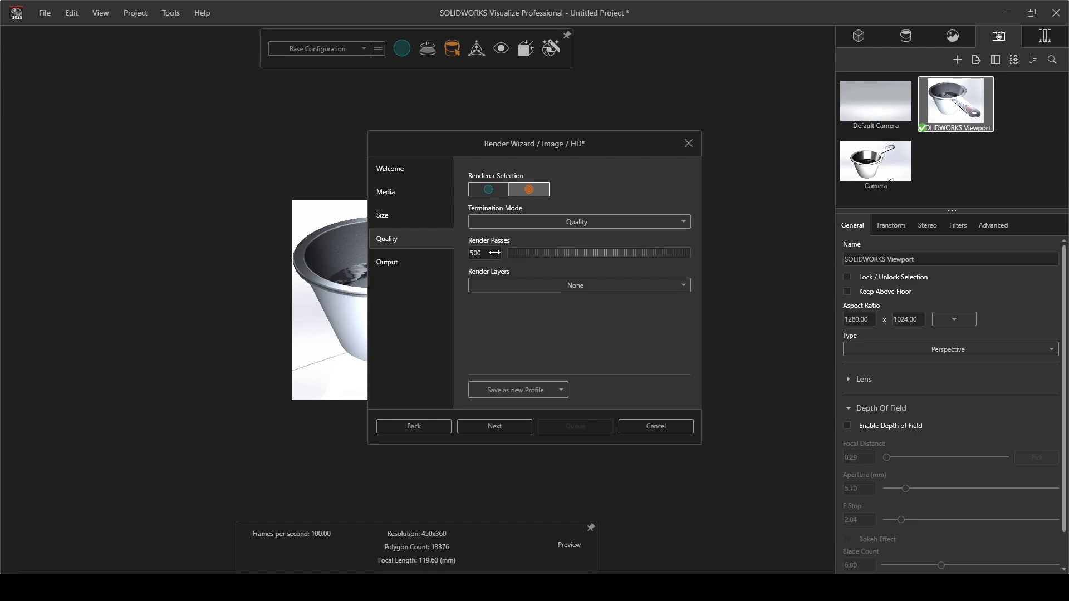
click(529, 223)
click(504, 248)
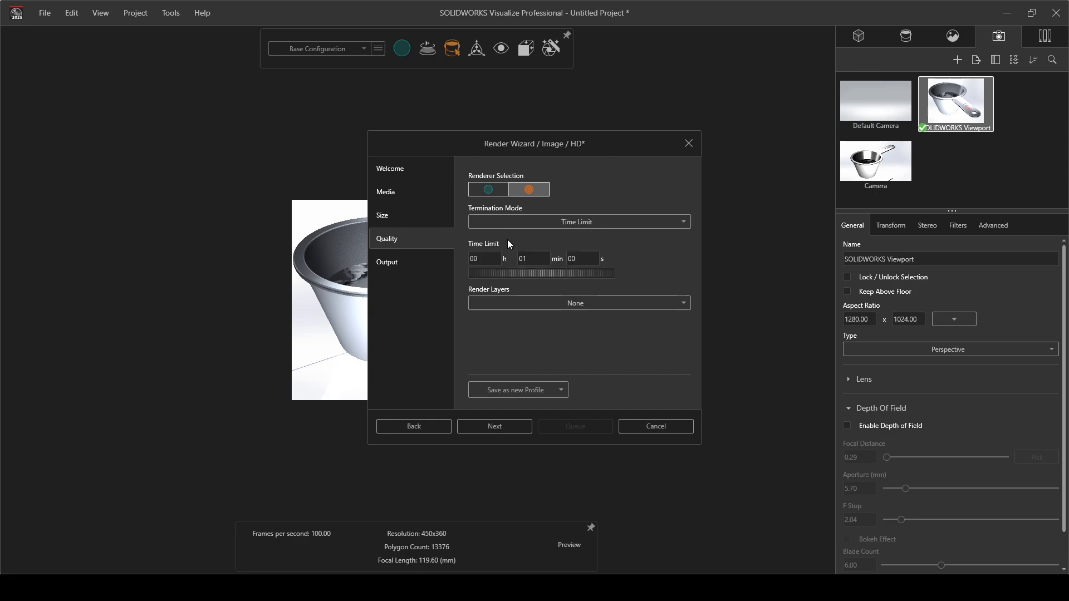
click(552, 221)
click(533, 254)
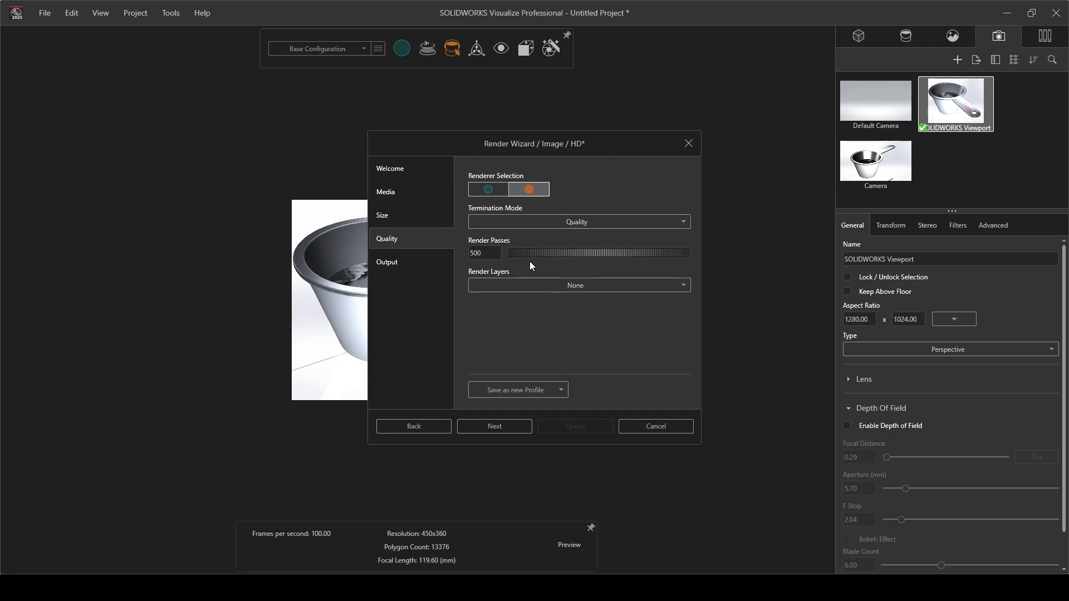
- Set the render passes to 2000 and continue to the output settings
double_click(489, 252)
text(200)
text(2000)
click(520, 426)
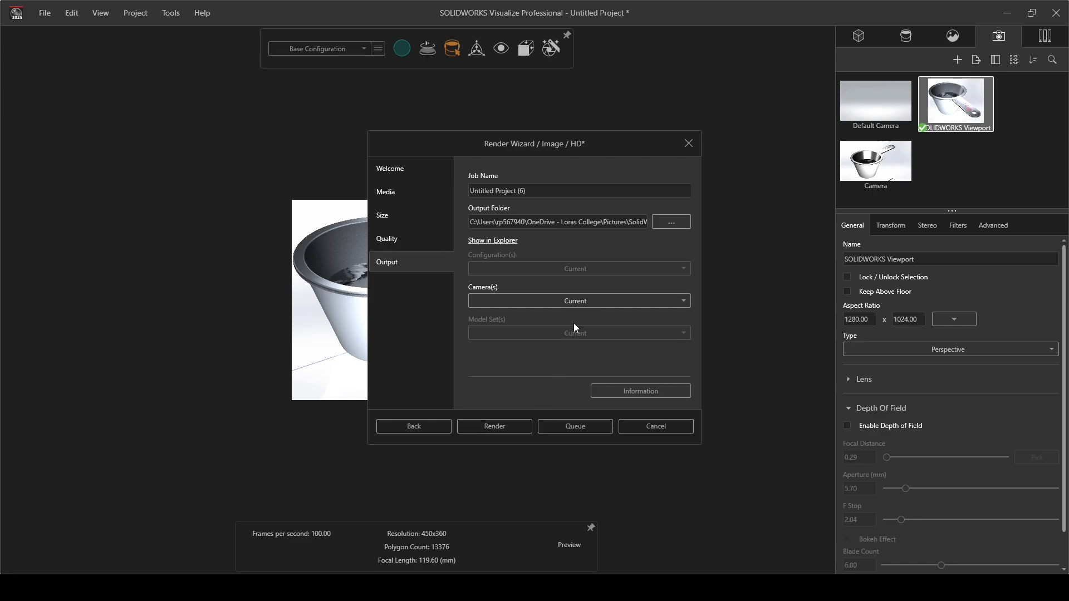
- Check which cameras can be included in the render output, leaving the selection at Current
click(602, 300)
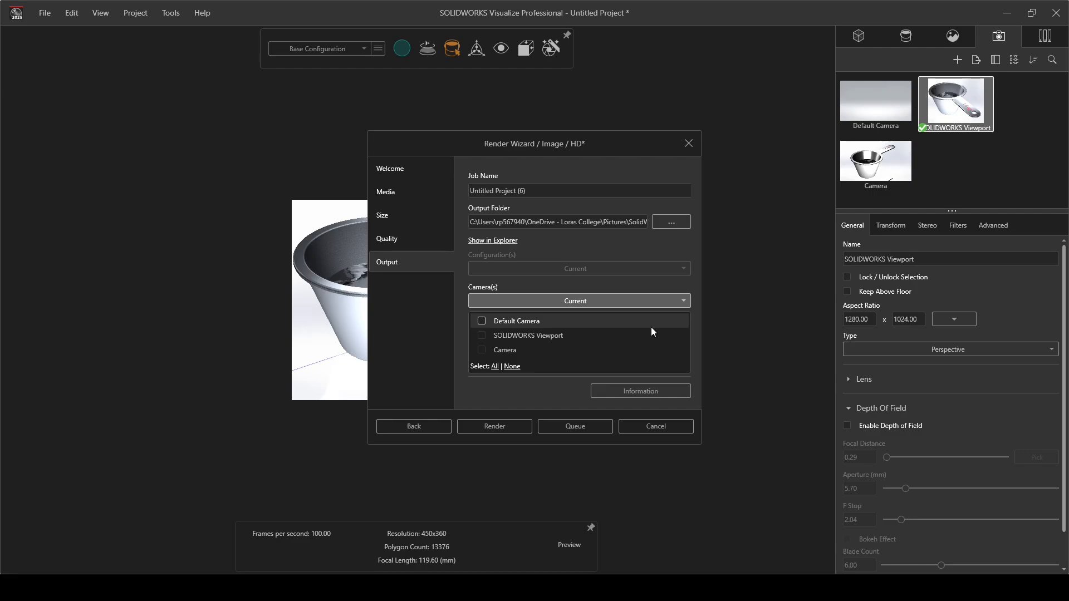
click(632, 302)
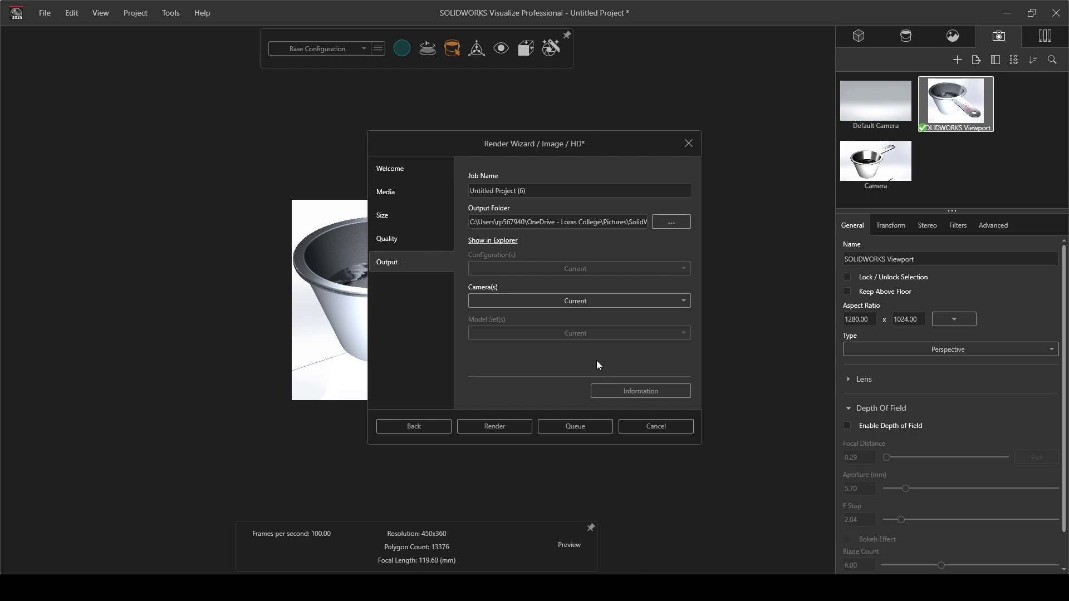
click(631, 300)
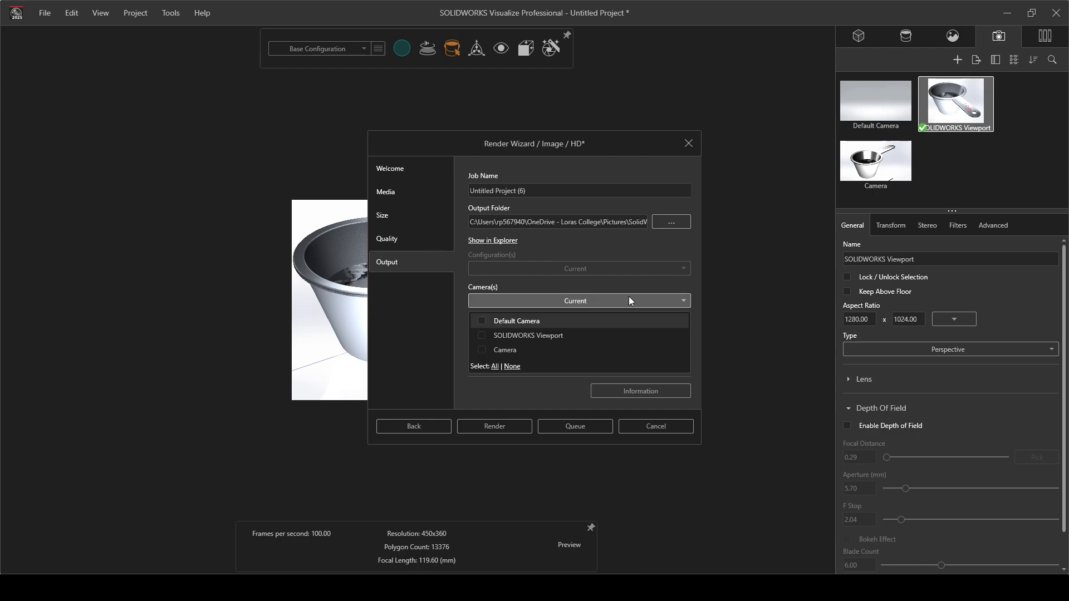
mouse_move(472, 311)
mouse_down()
mouse_move(466, 321)
mouse_move(489, 306)
mouse_move(475, 334)
mouse_up()
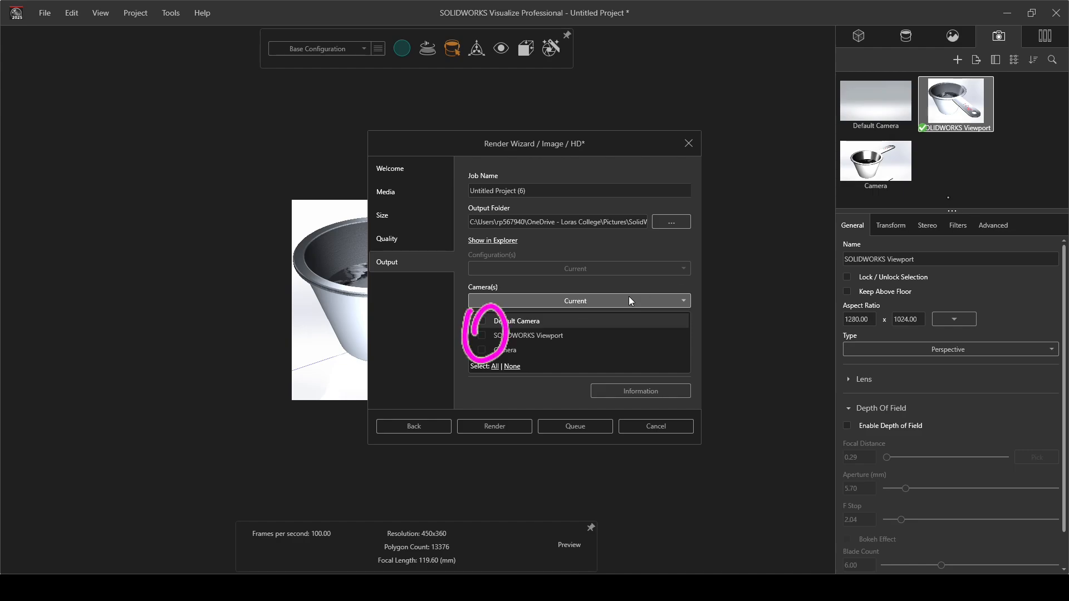
mouse_move(992, 38)
mouse_down()
mouse_move(1015, 47)
mouse_move(978, 51)
mouse_up()
mouse_move(841, 189)
mouse_down()
mouse_move(874, 192)
mouse_move(1002, 101)
mouse_move(813, 136)
mouse_move(933, 190)
mouse_up()
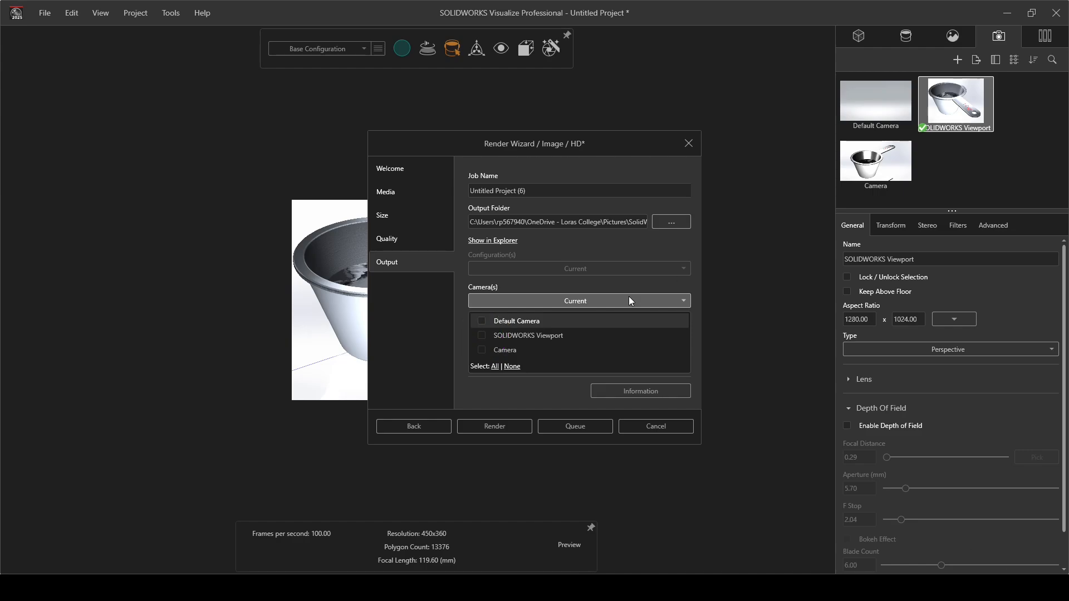
click(631, 299)
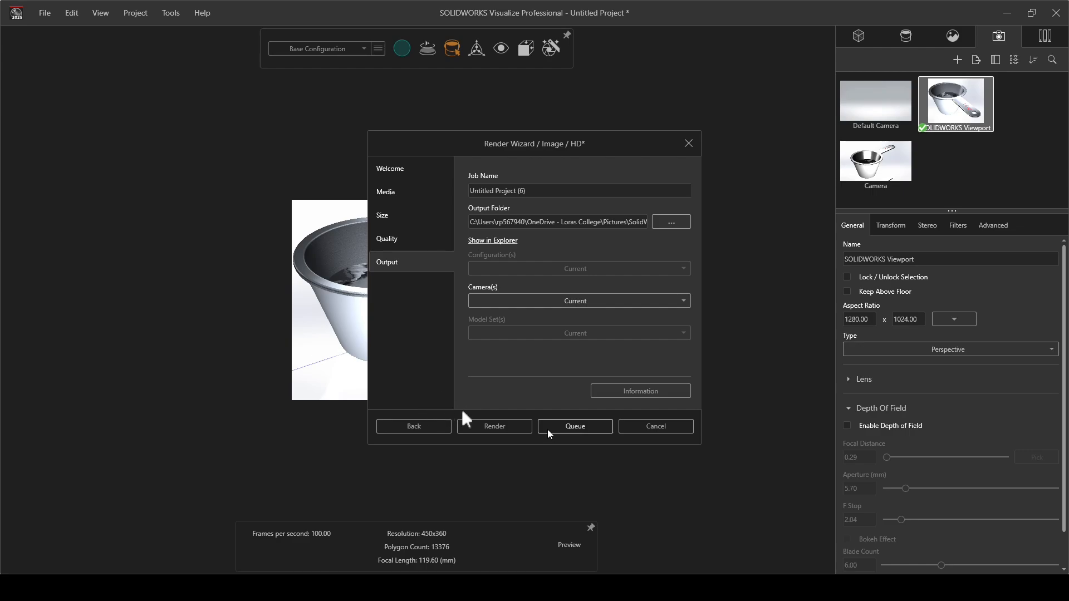
mouse_move(470, 437)
mouse_down()
mouse_move(524, 437)
mouse_move(484, 409)
mouse_move(463, 443)
mouse_up()
mouse_move(553, 441)
mouse_down()
mouse_move(603, 407)
mouse_move(562, 440)
mouse_up()
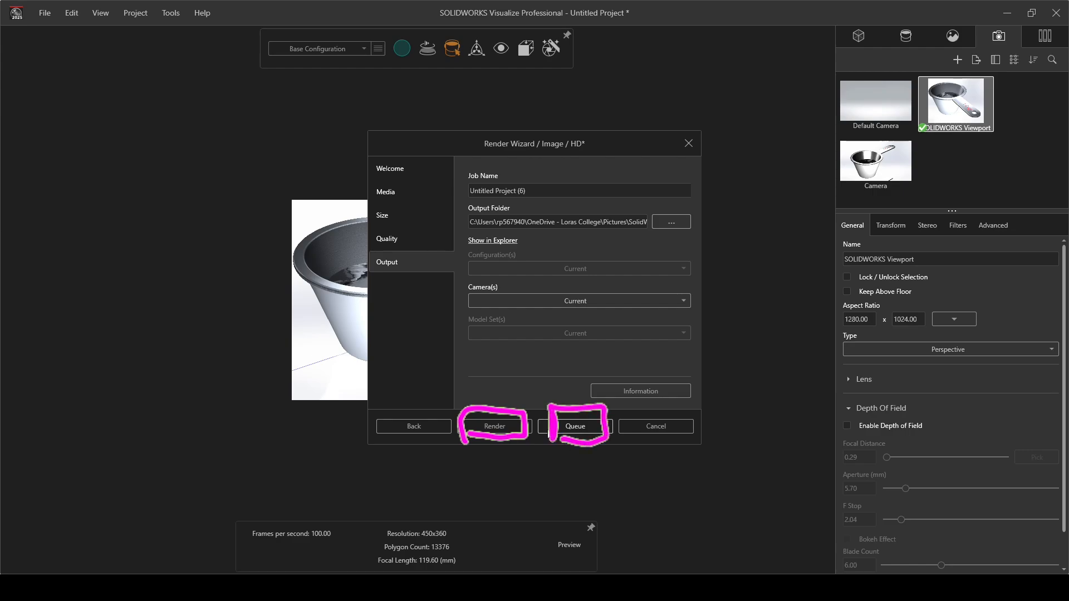
key(ctrl+z)
key(ctrl+z)
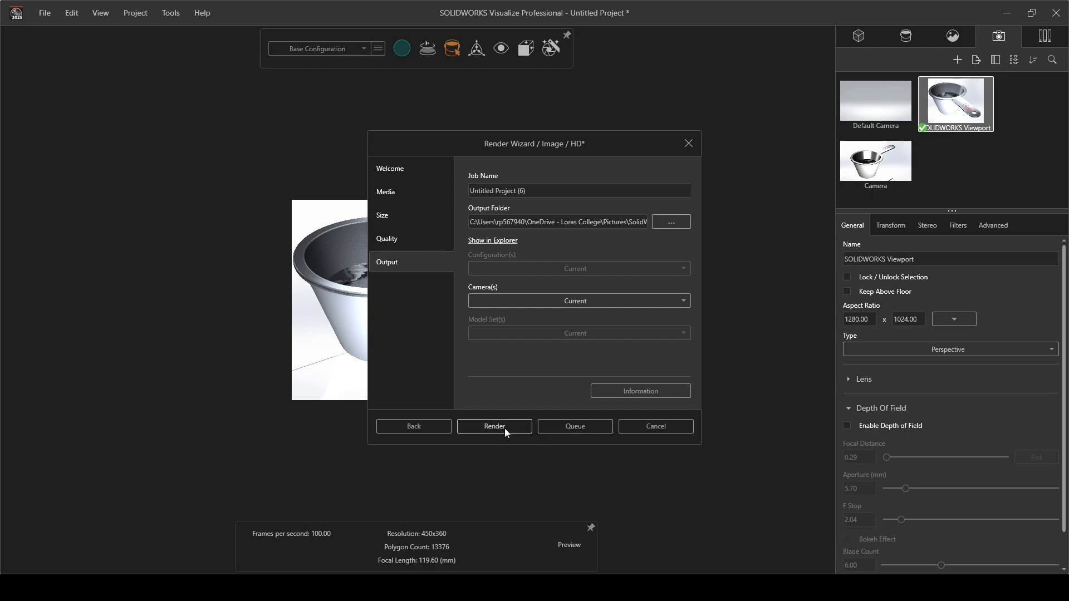
- Render the image of the SOLIDWORKS Viewport camera and close the output viewer
click(541, 427)
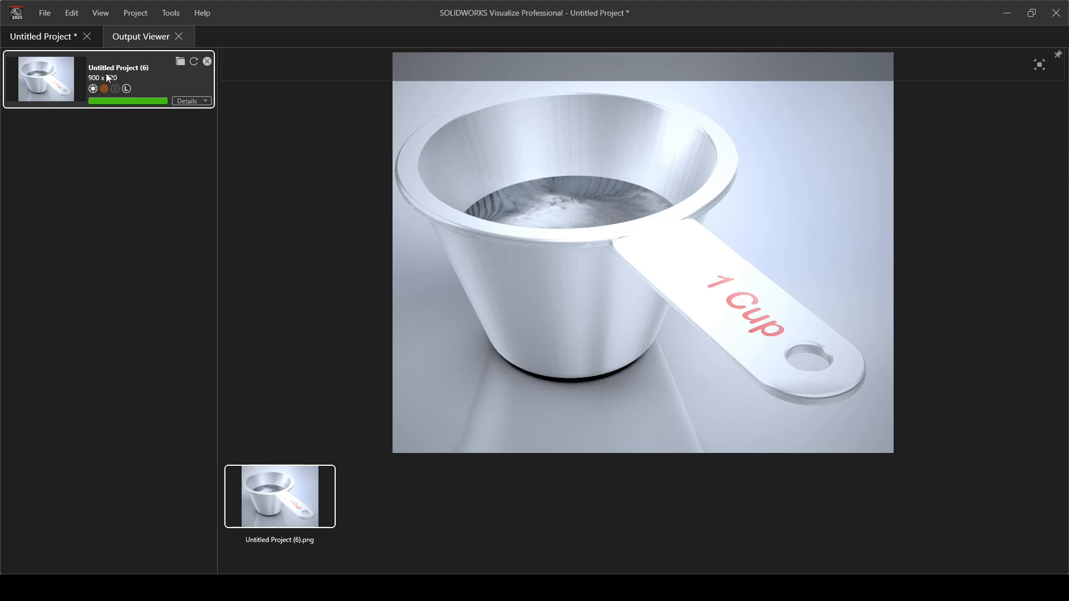
click(178, 37)
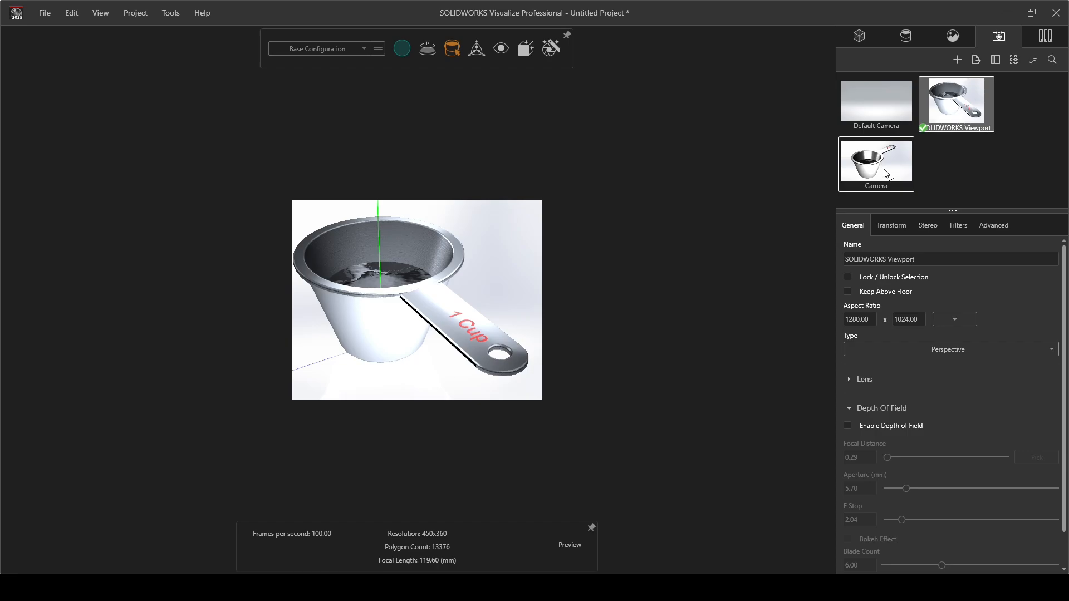
- Activate the view named Camera and add an HD image render of it to the render queue
click(552, 49)
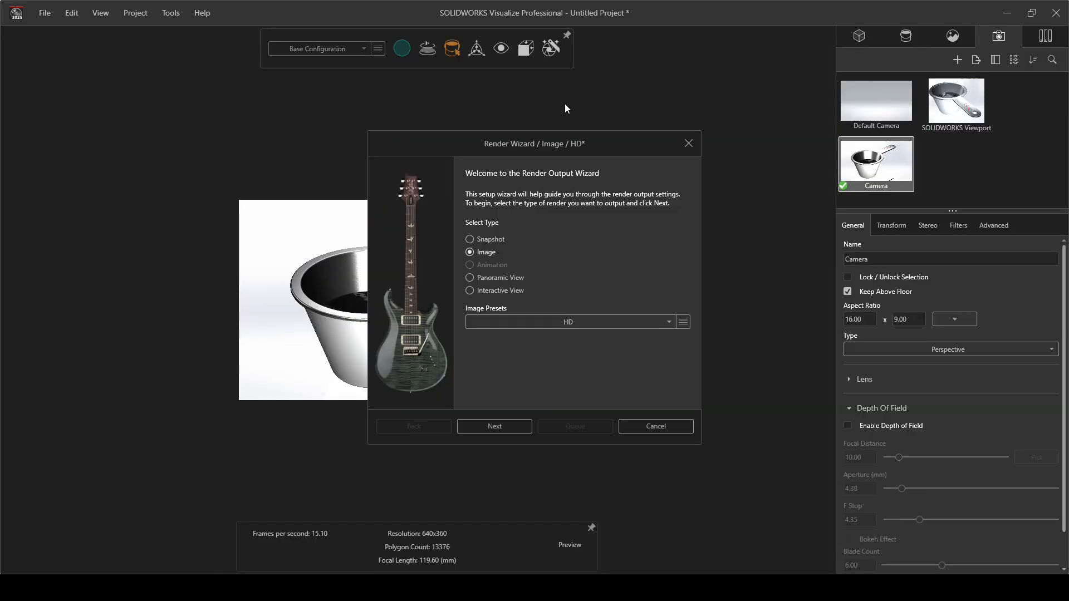
click(516, 430)
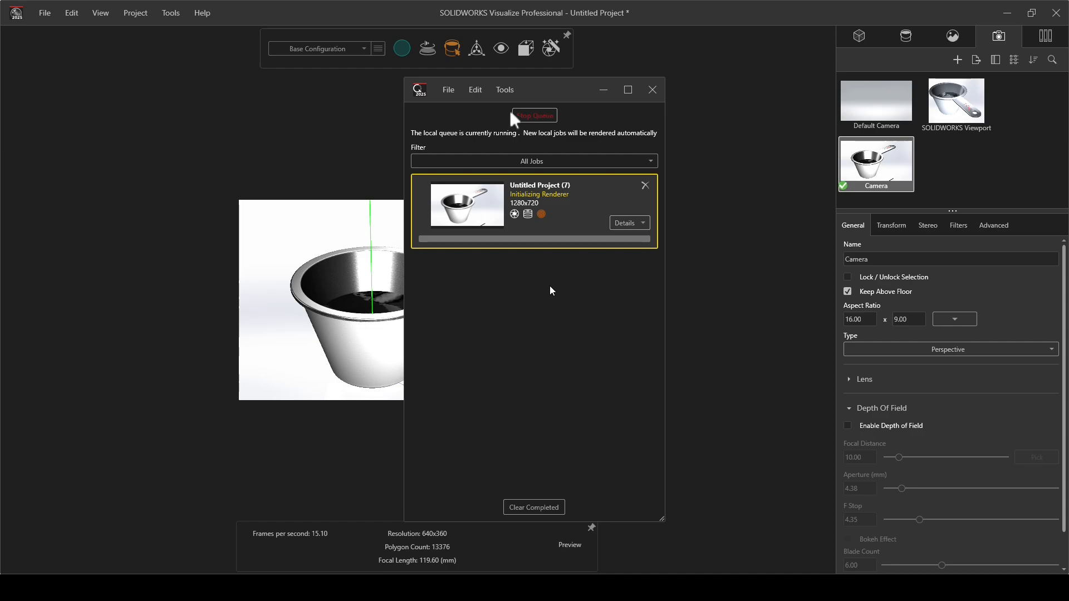
mouse_move(438, 69)
mouse_down()
mouse_move(395, 70)
mouse_move(391, 132)
mouse_up()
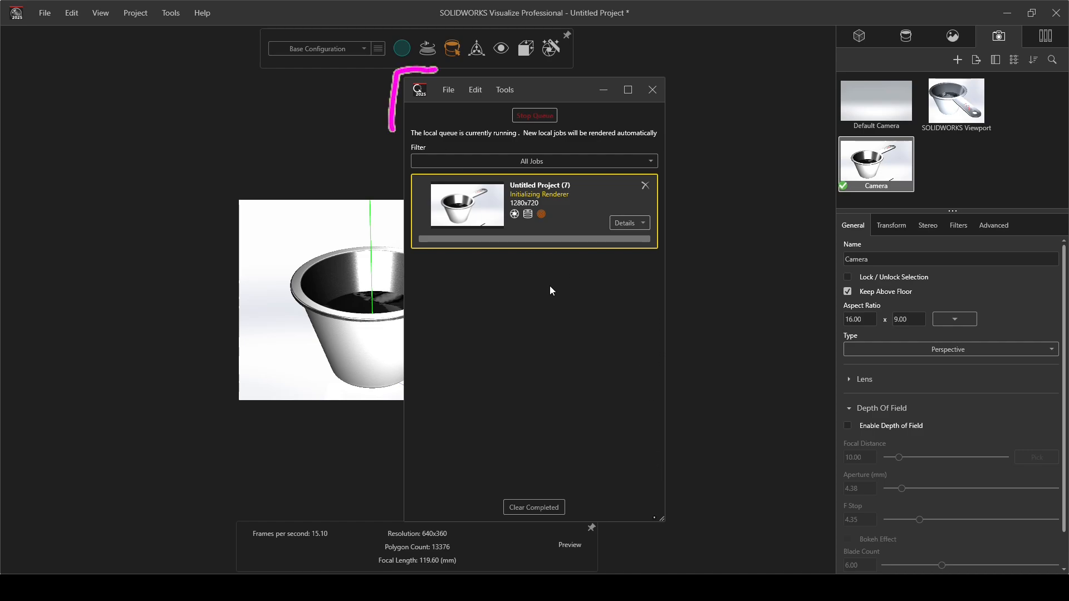
mouse_move(655, 529)
mouse_down()
mouse_move(689, 524)
mouse_move(688, 493)
mouse_up()
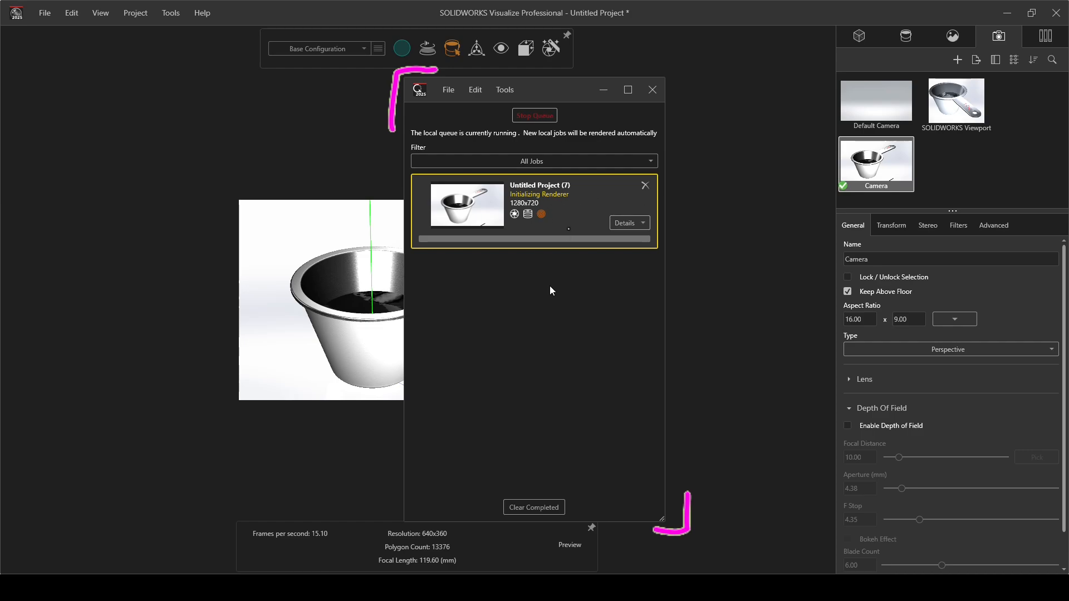
mouse_move(584, 212)
mouse_down()
mouse_move(599, 208)
mouse_move(595, 221)
mouse_up()
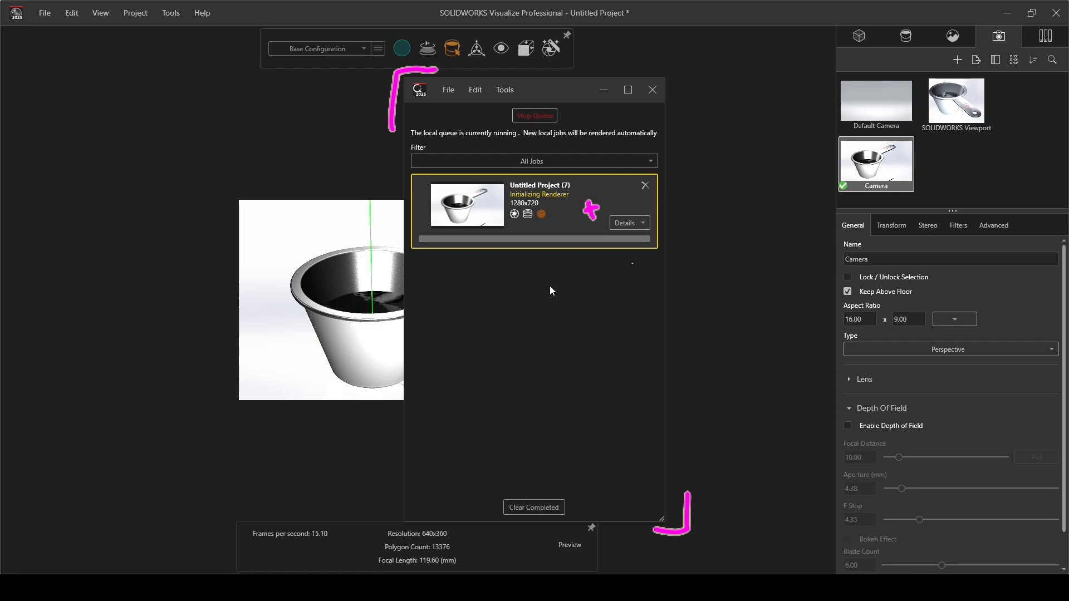